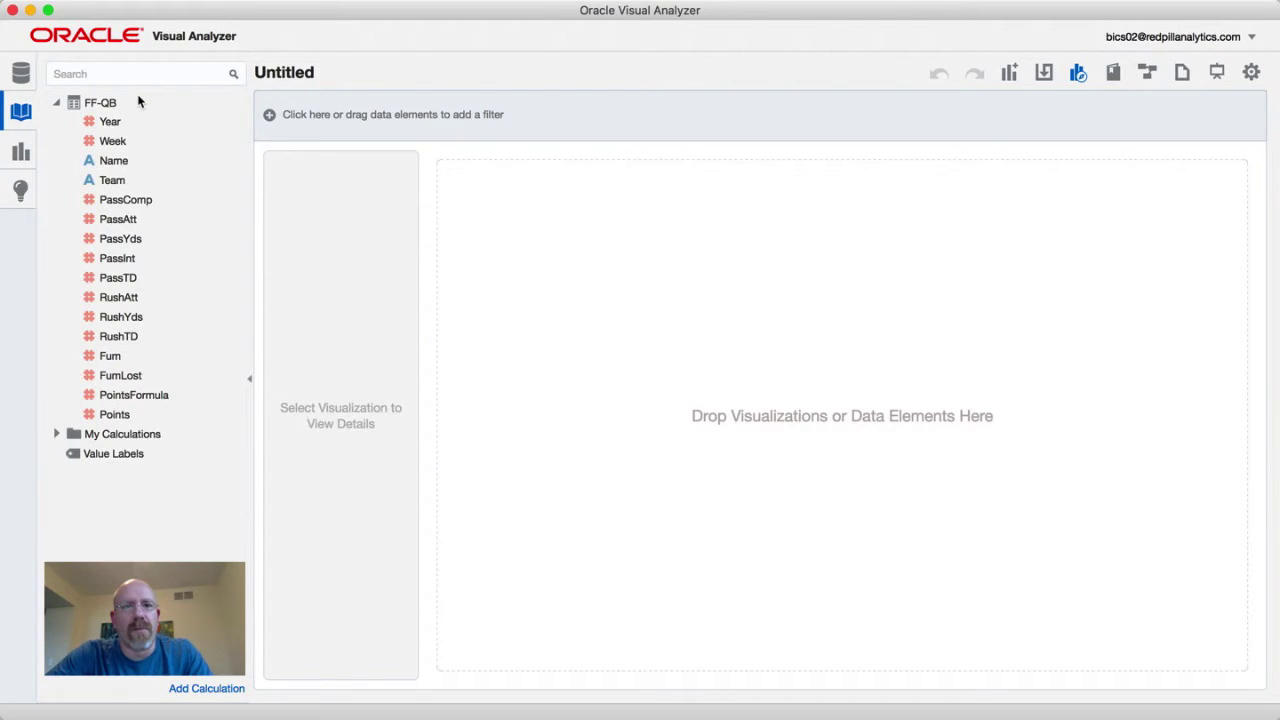
- Build a table visualization from Year, Week, Name, PassTD and RushTD
click(111, 121)
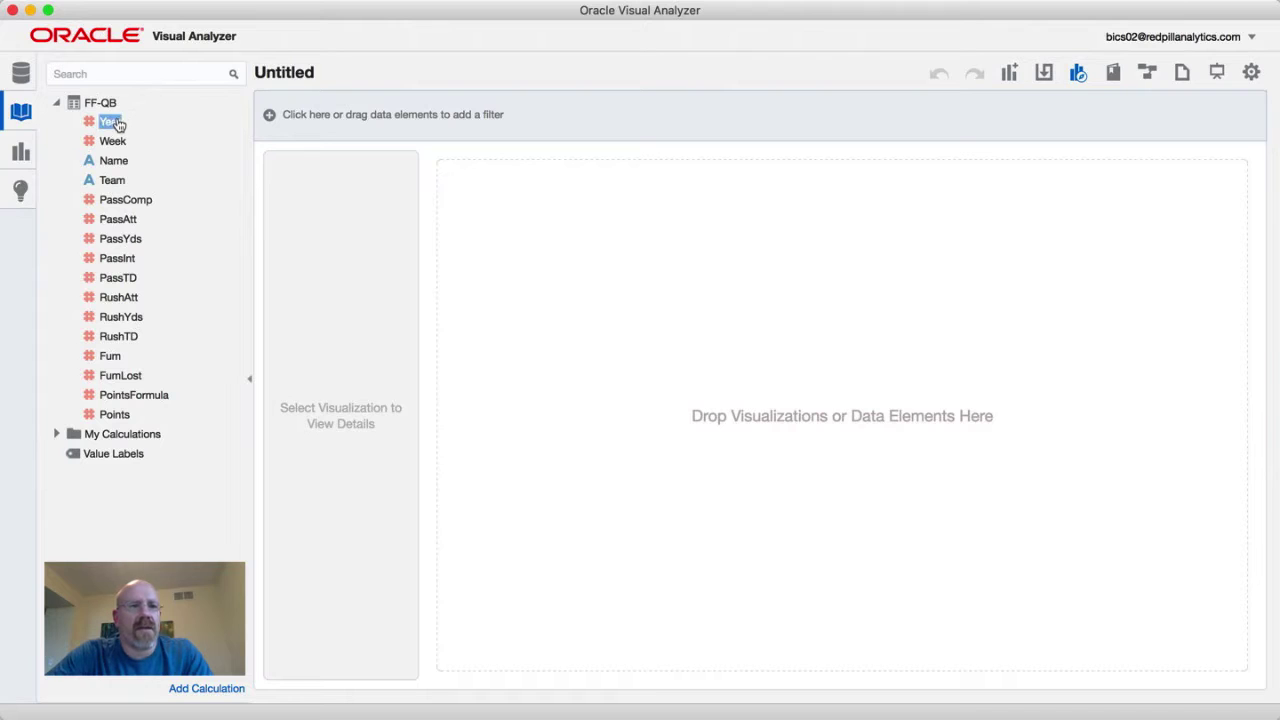
super+click(115, 142)
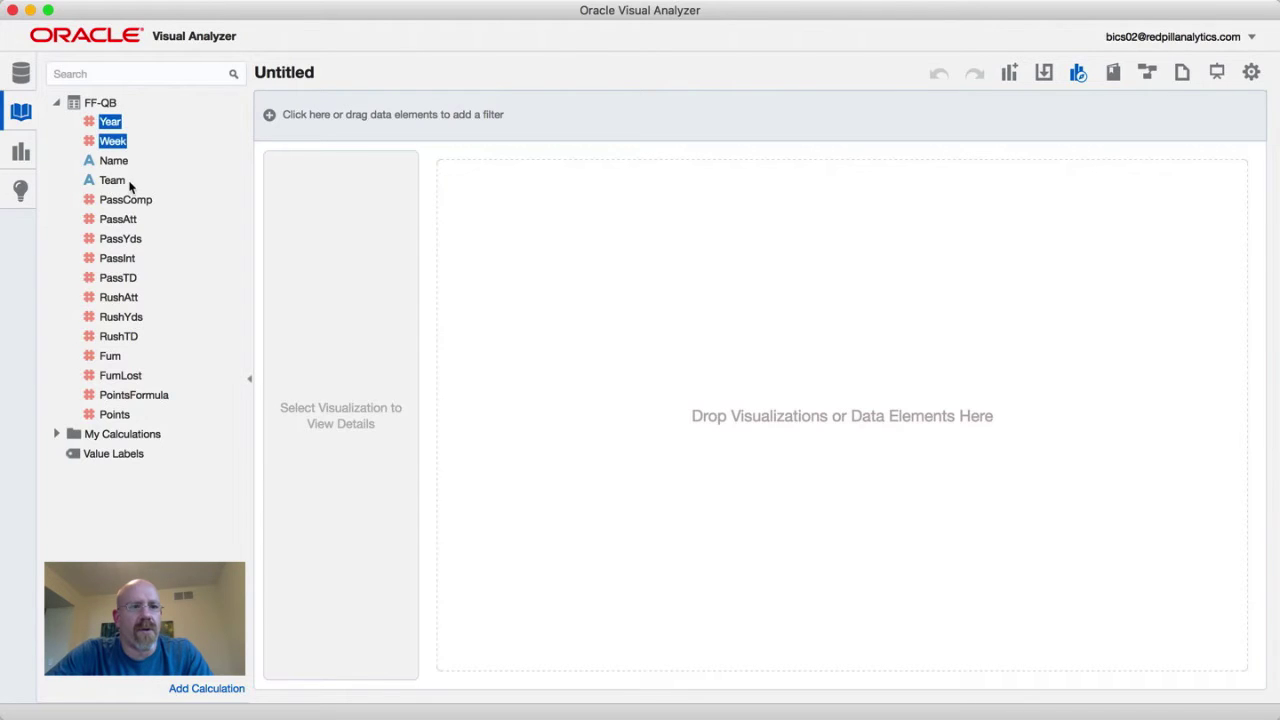
super+click(117, 164)
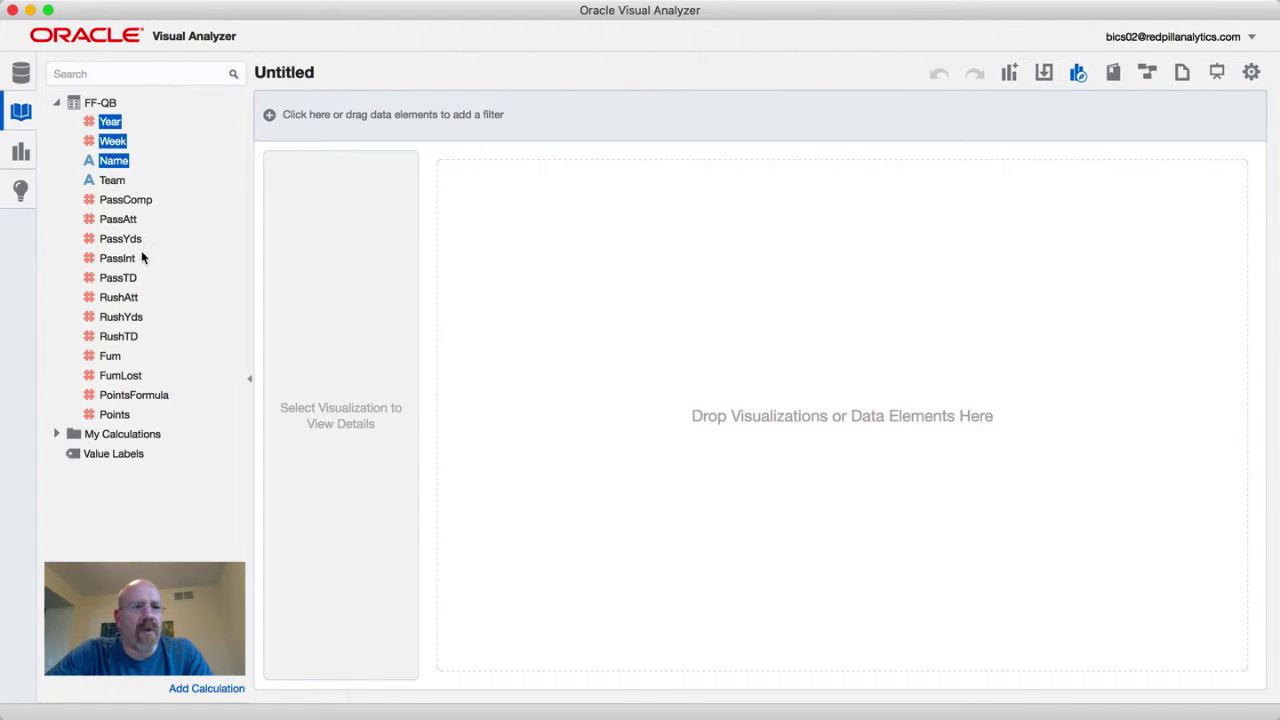
super+click(128, 278)
super+click(132, 337)
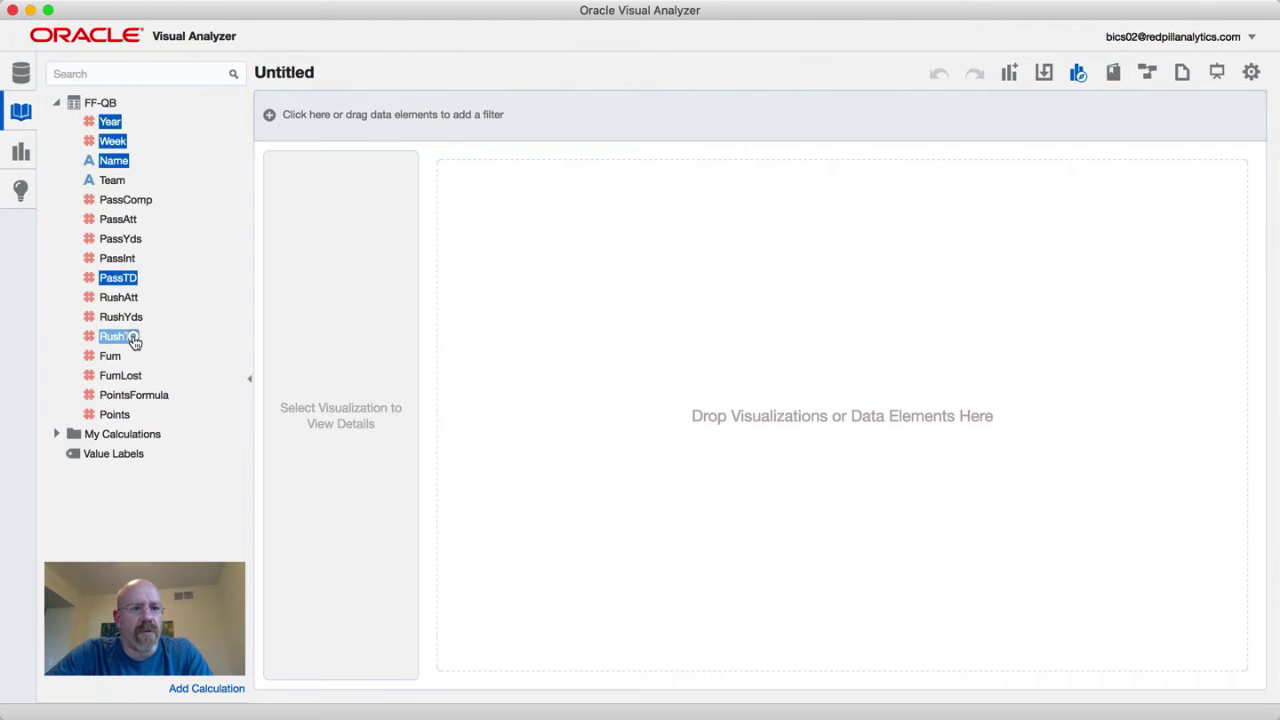
right_click(134, 341)
click(168, 375)
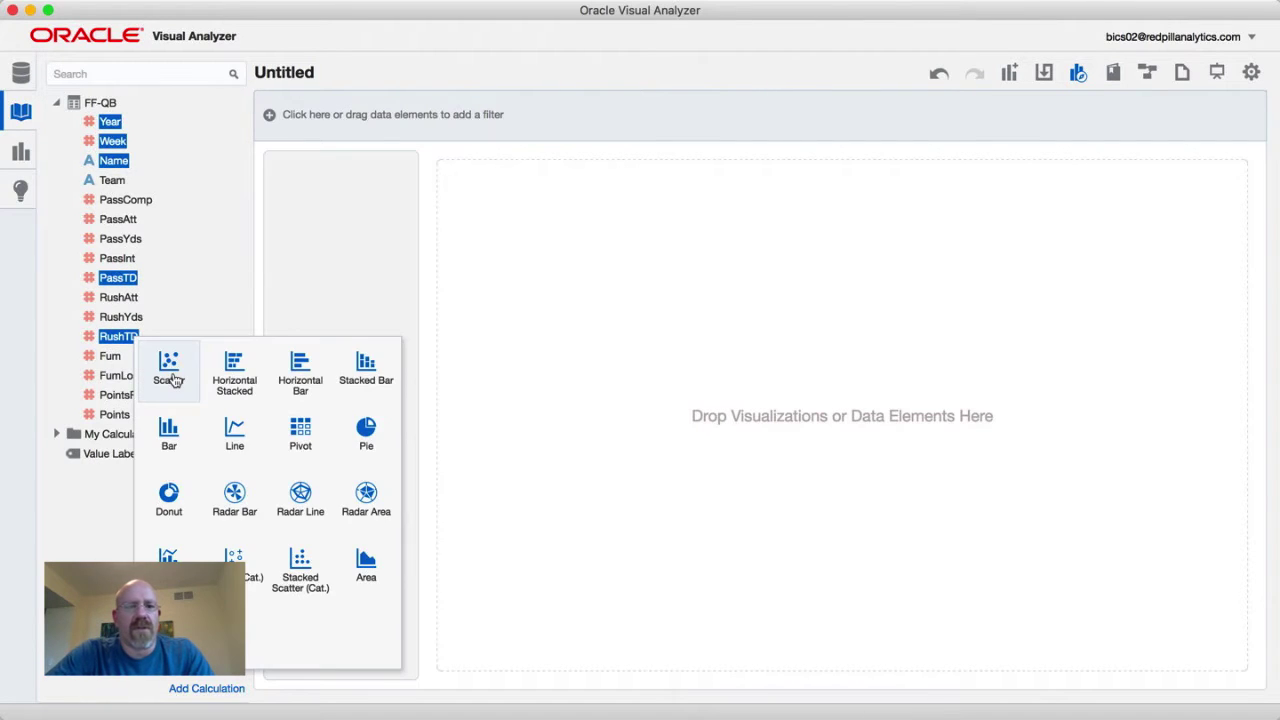
click(168, 625)
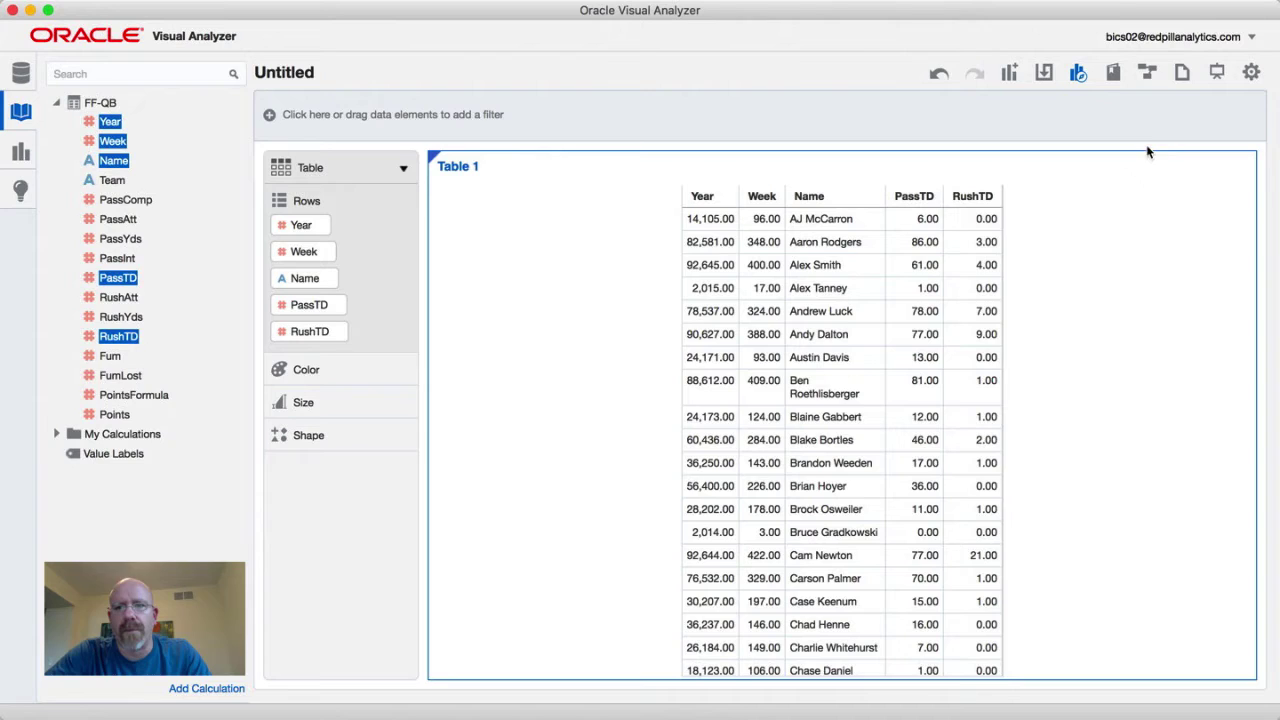
- Switch to the FF-QB data view and bring up the Year column's options menu
click(1148, 74)
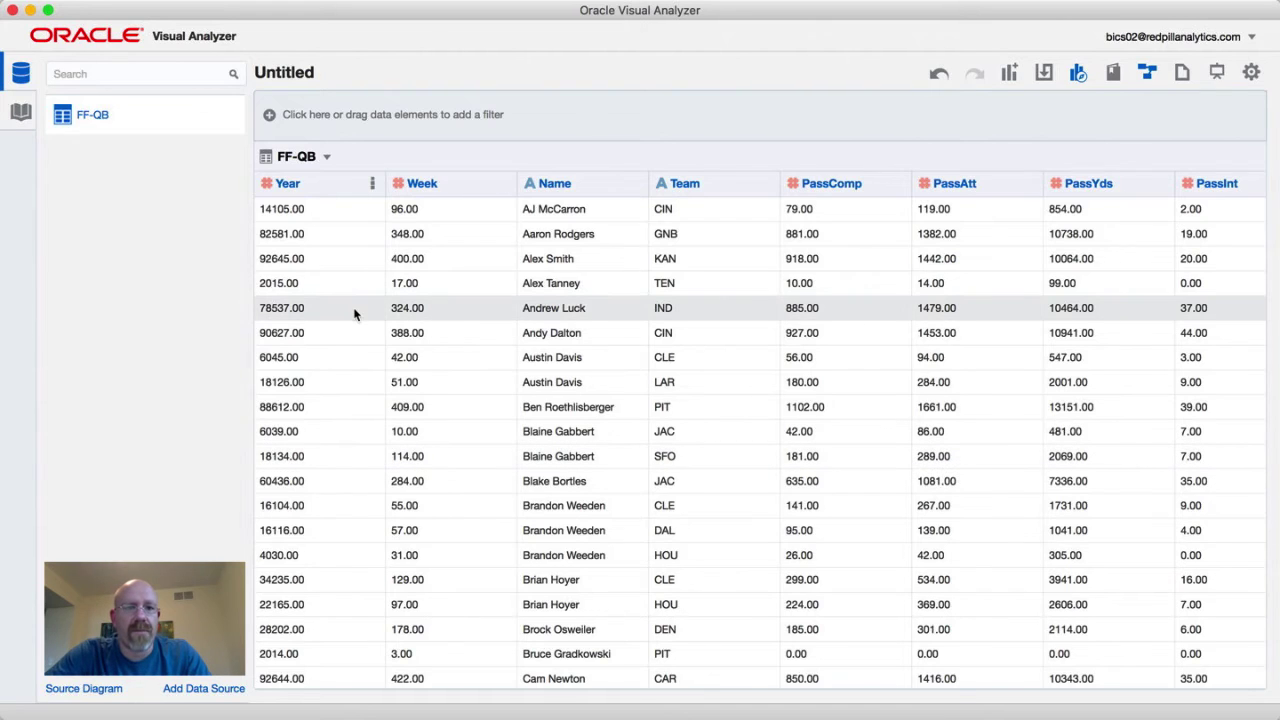
click(373, 189)
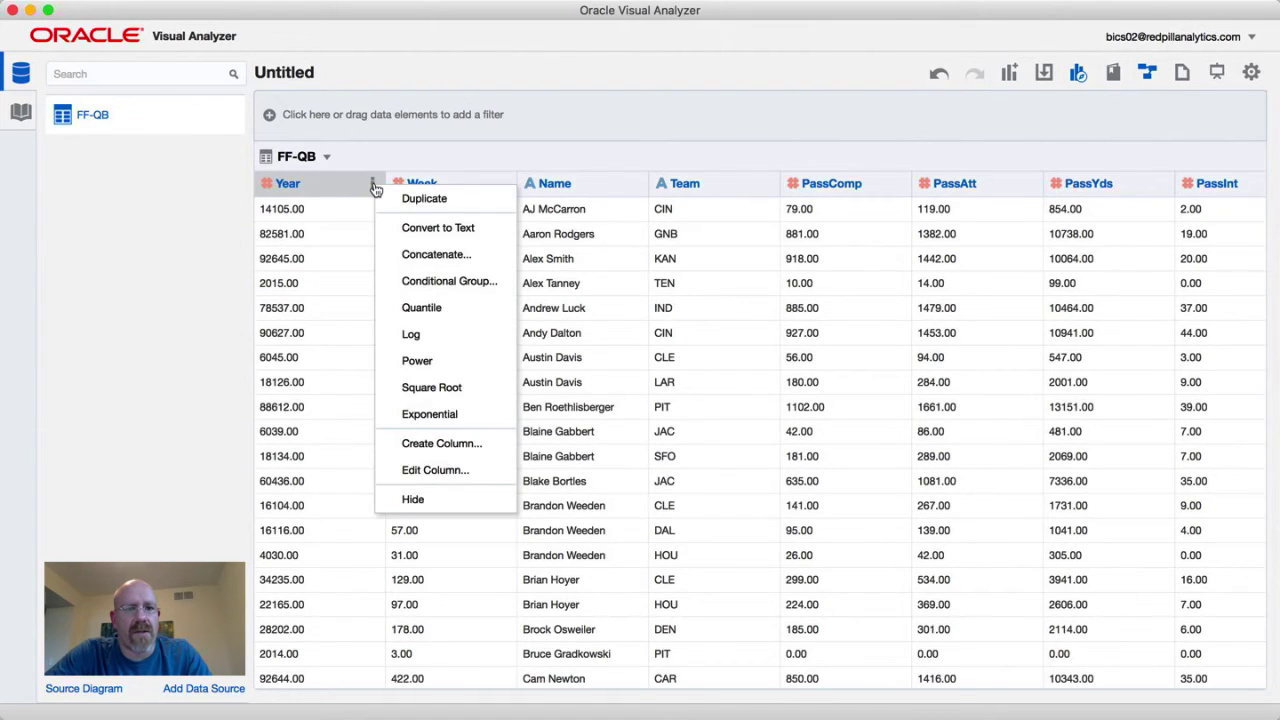
- Redefine the Year column as CAST(Year as integer), validate it and save
click(450, 472)
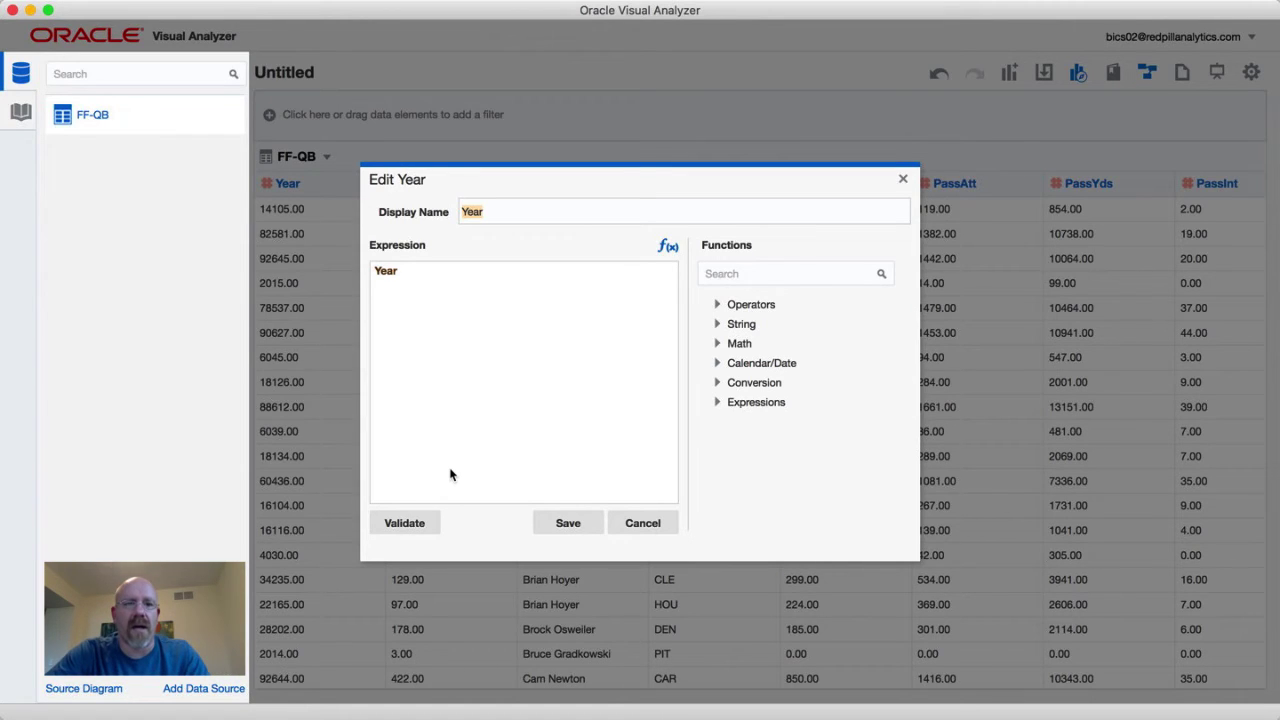
click(434, 290)
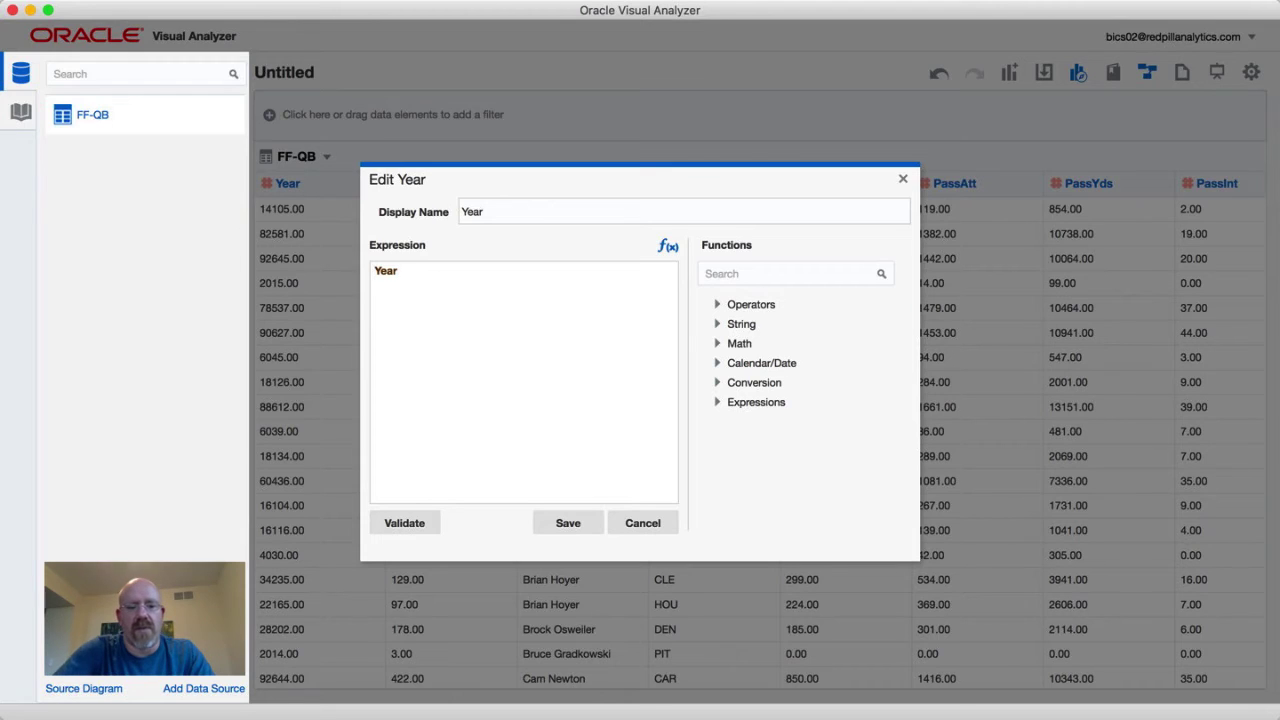
text(CAST()
key(End)
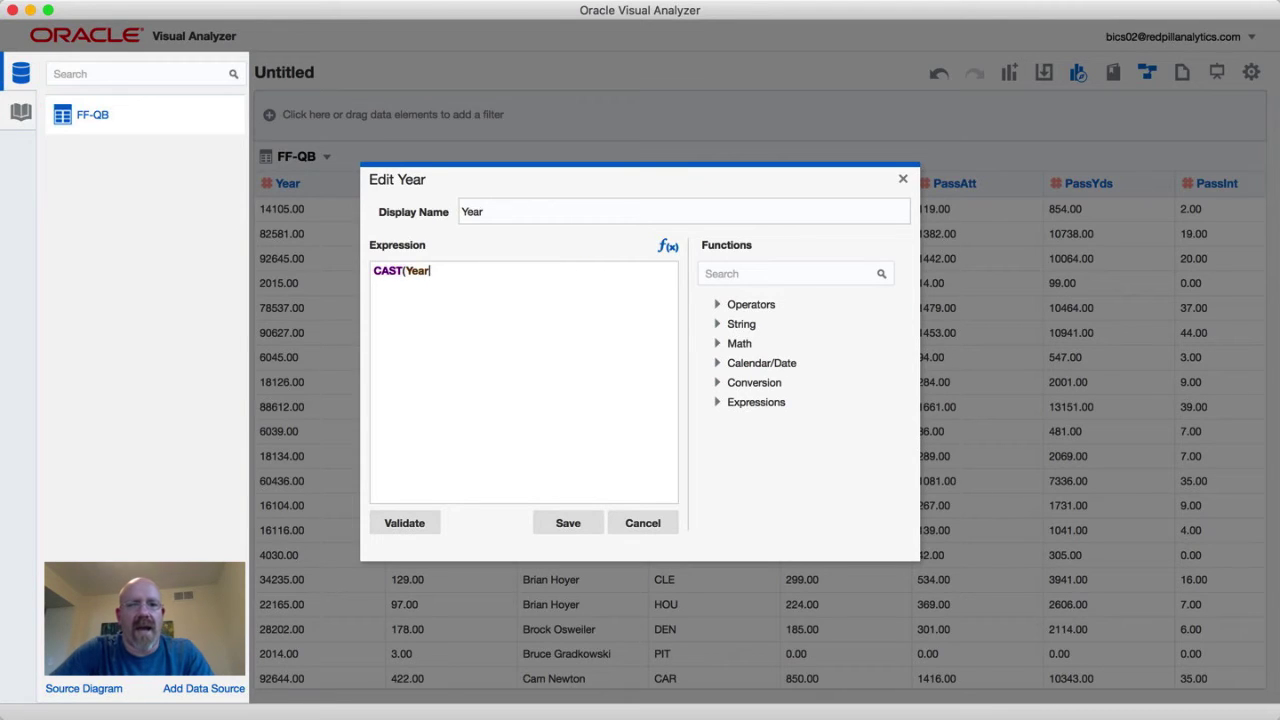
text(as integer)
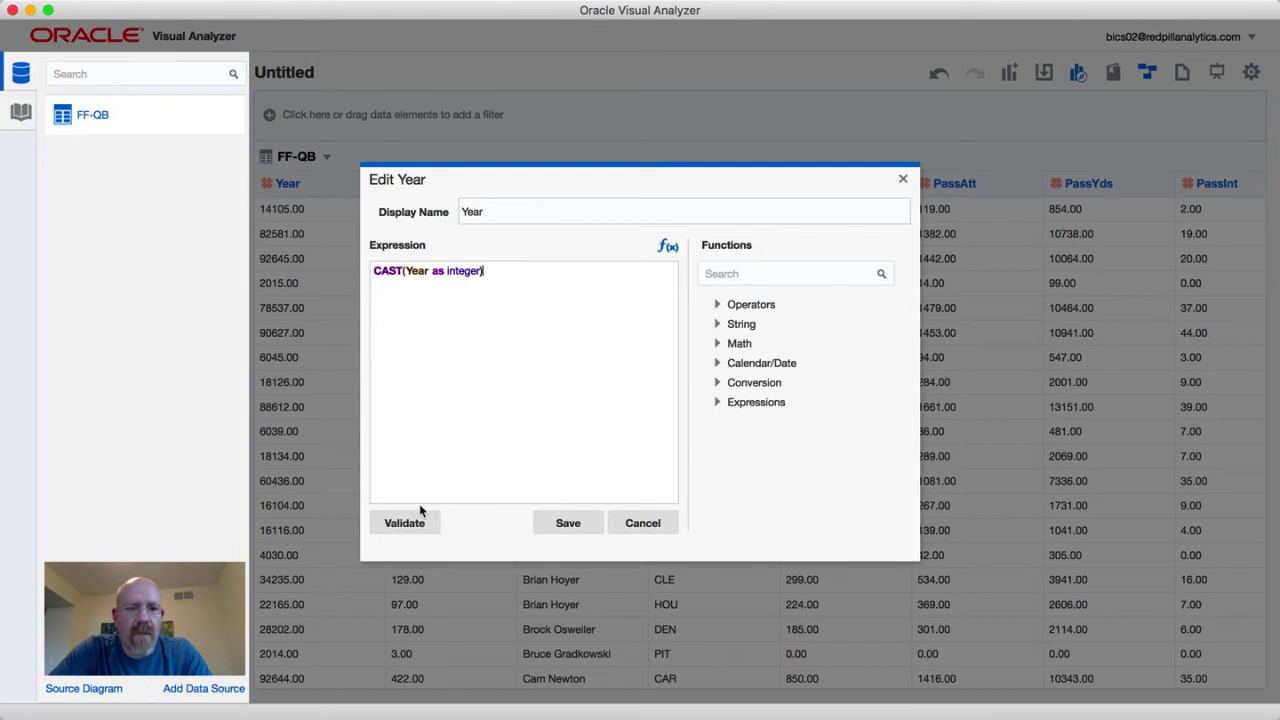
click(409, 521)
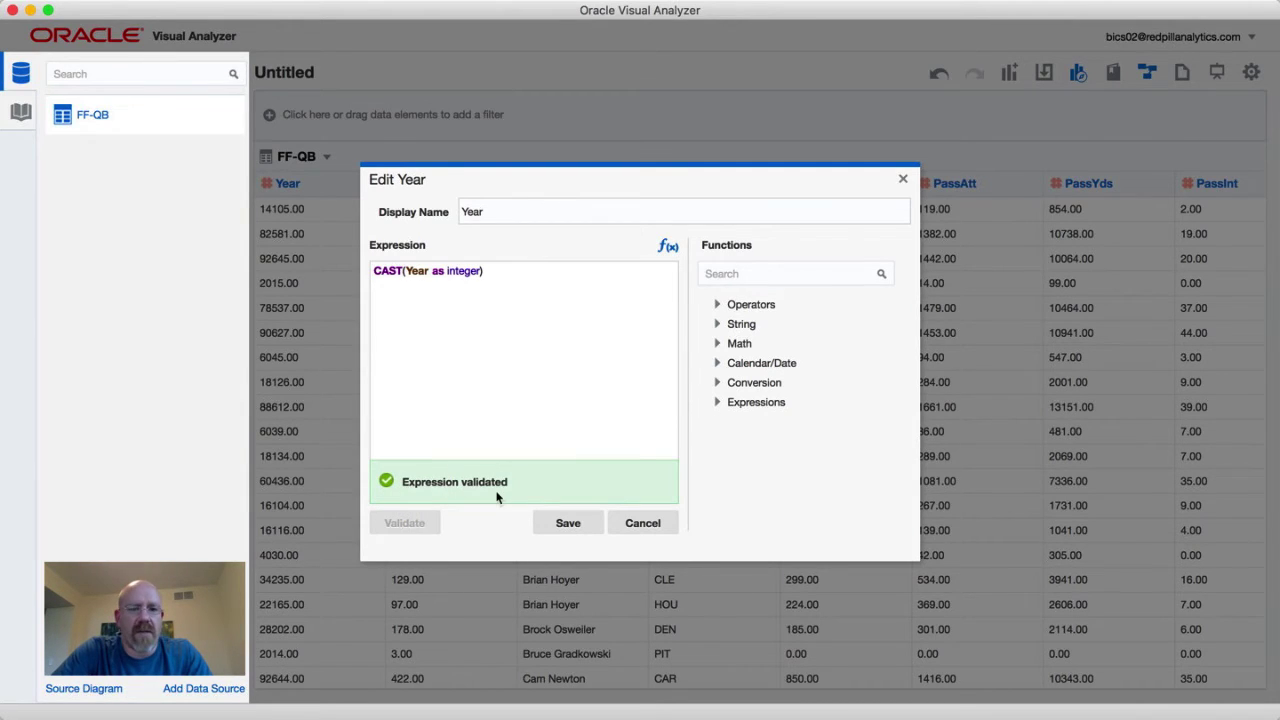
click(566, 524)
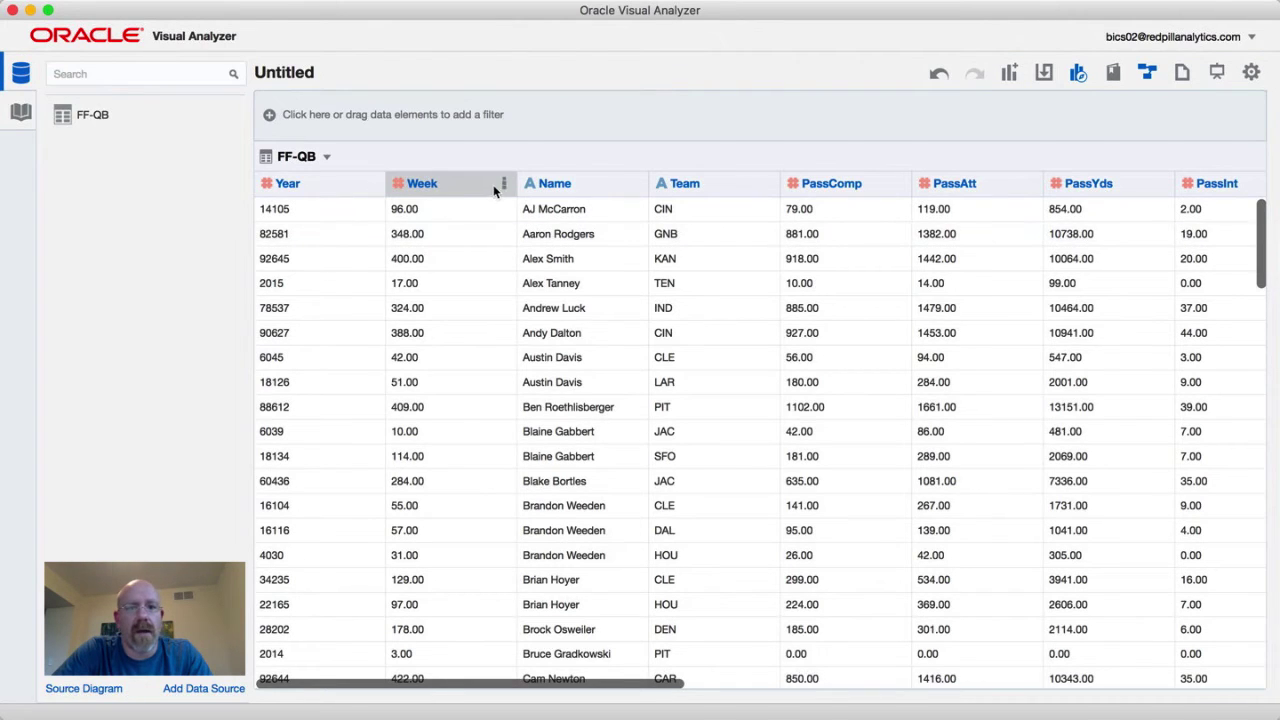
- Redefine the Week column as CAST(Week as integer), validate it and save
click(505, 188)
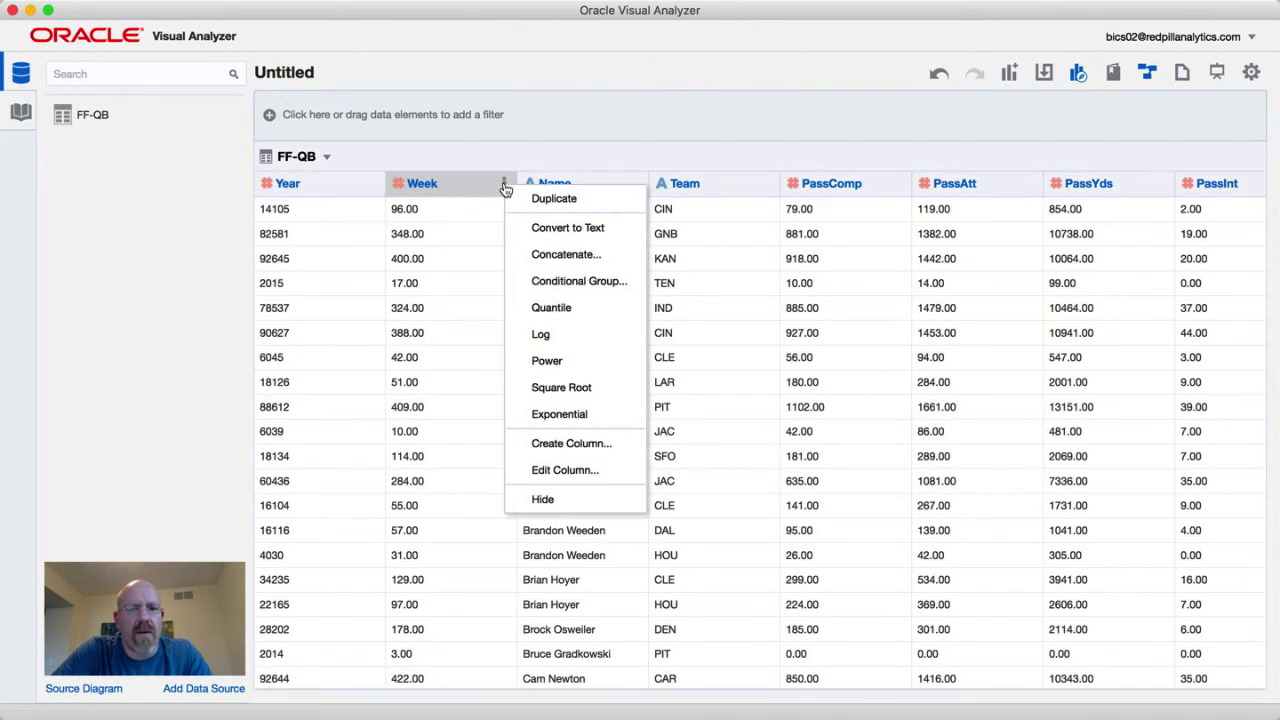
click(563, 472)
click(529, 277)
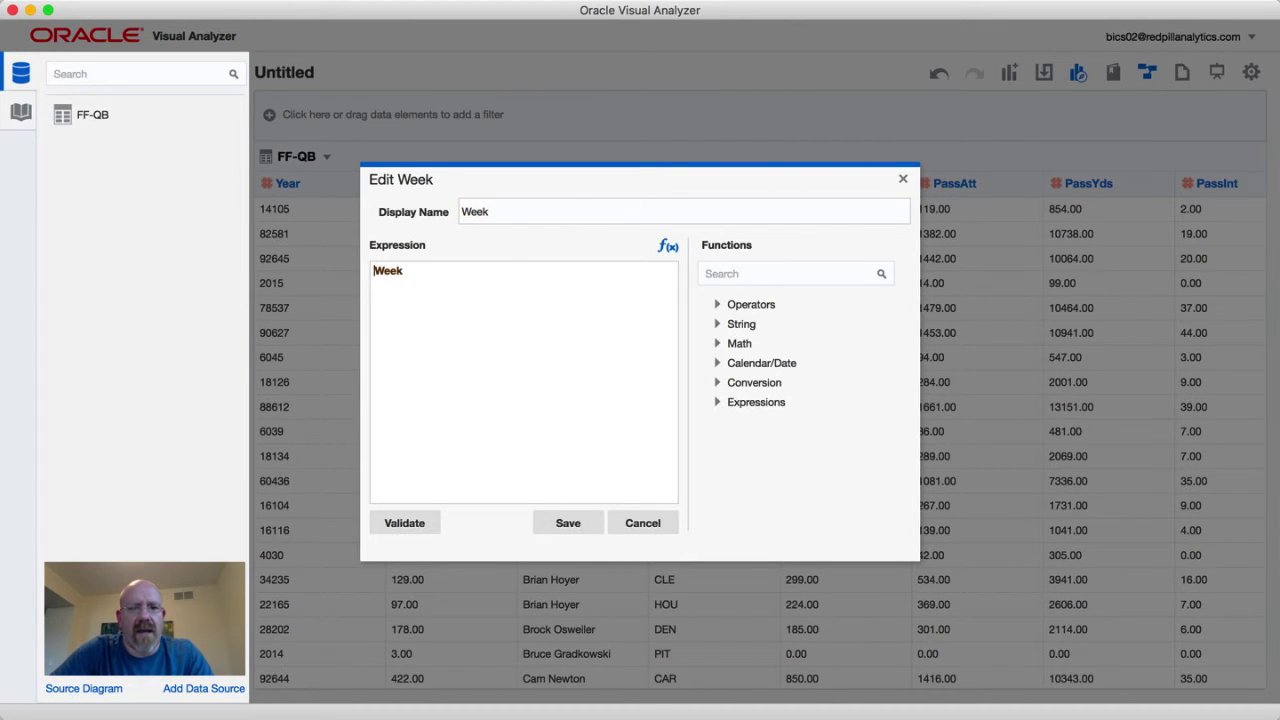
text(CAST(Week)
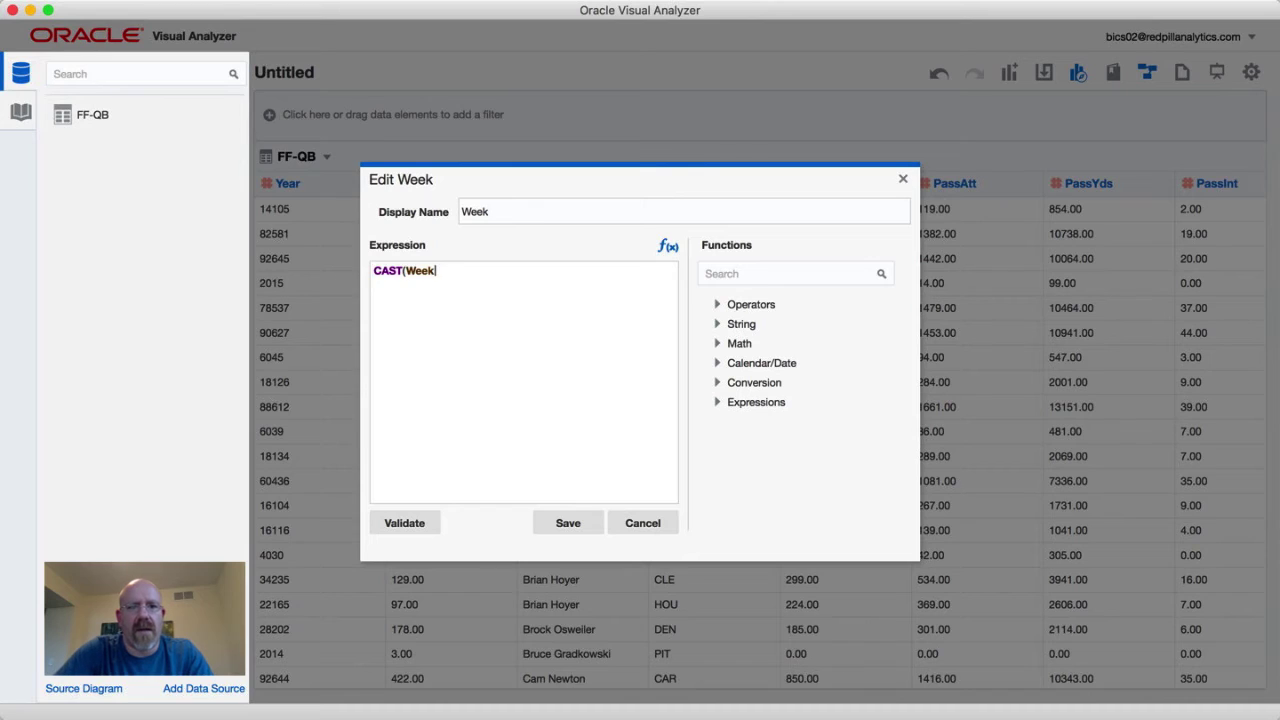
text( as integer)
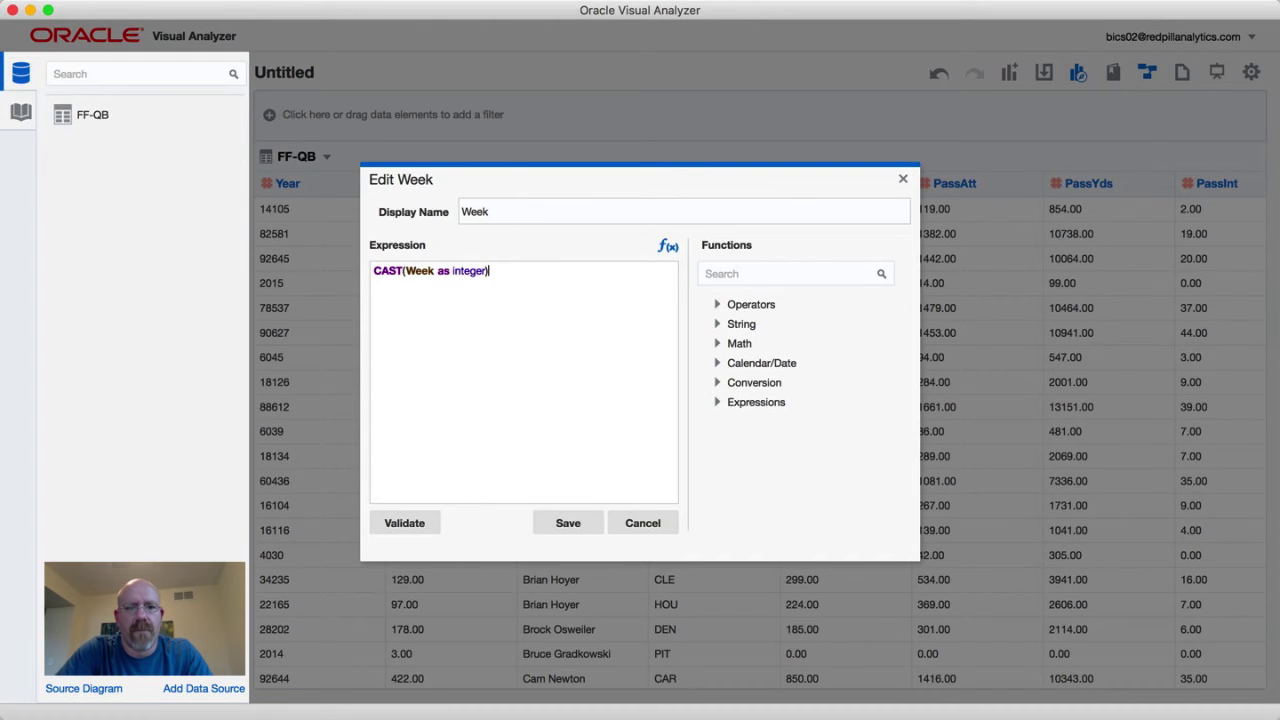
click(420, 527)
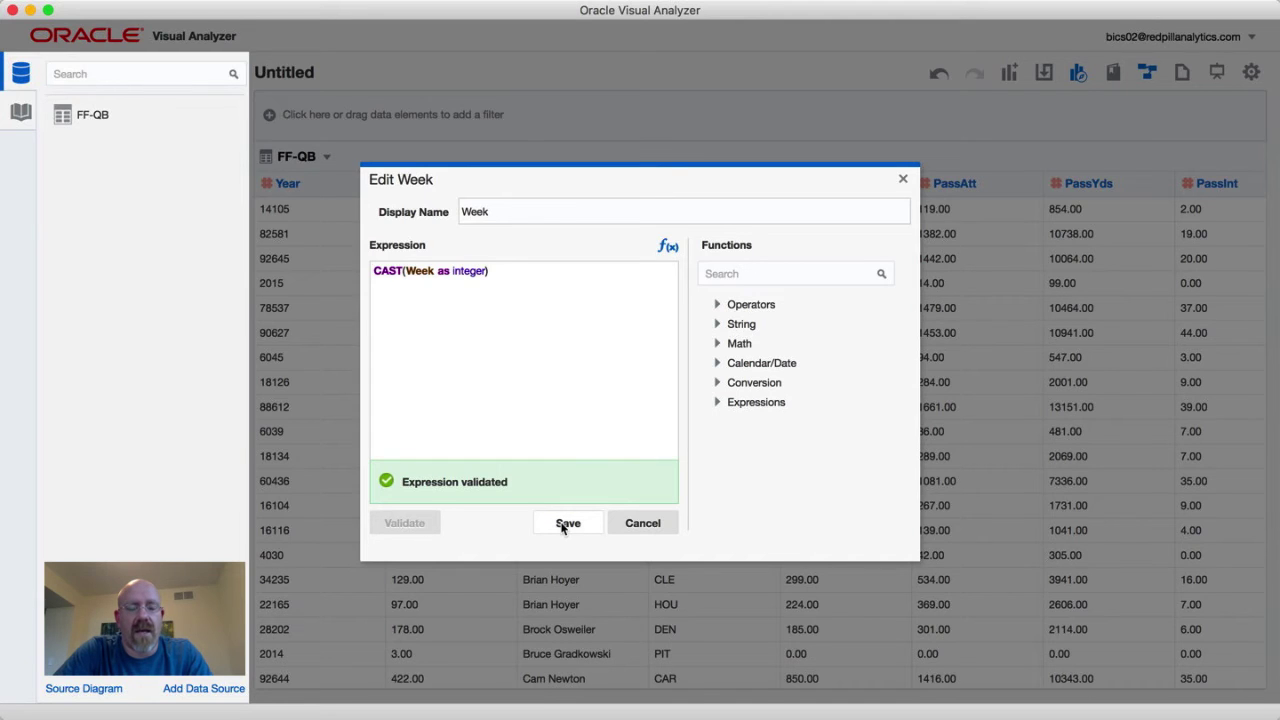
click(563, 525)
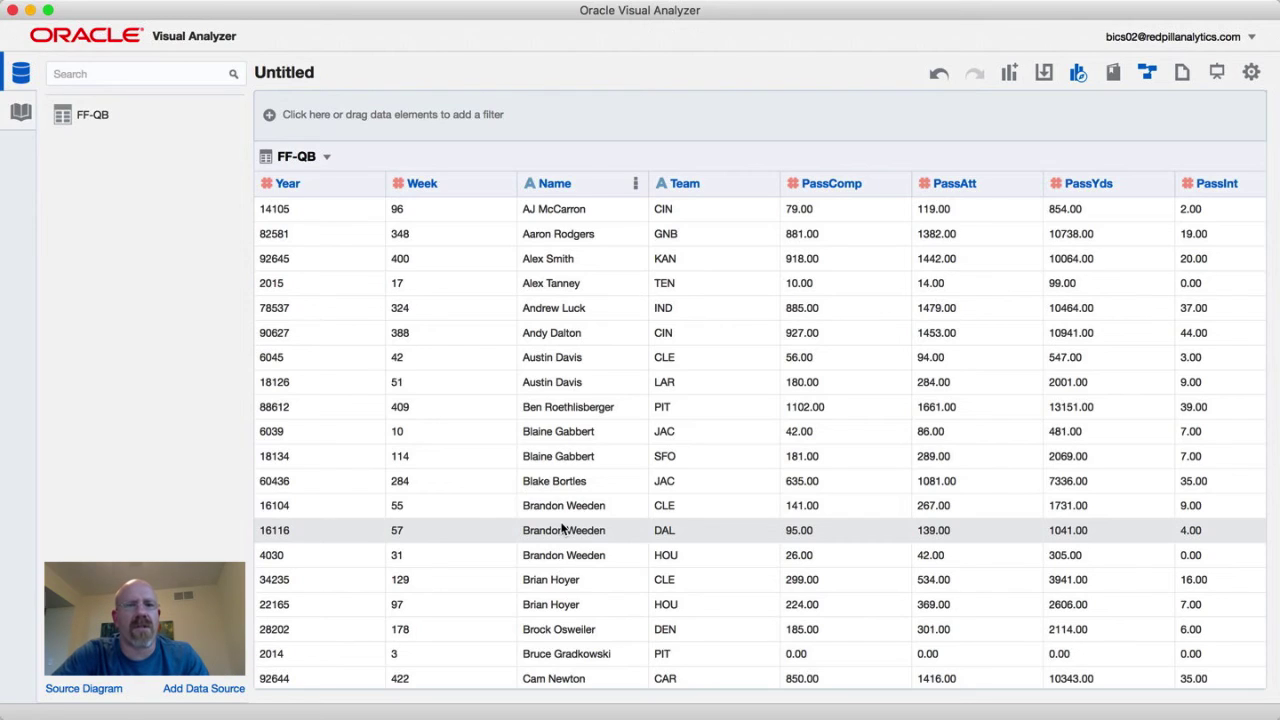
- In the FF-QB Inspect dialog, set Year and Week to Treat As Attribute and apply
click(118, 116)
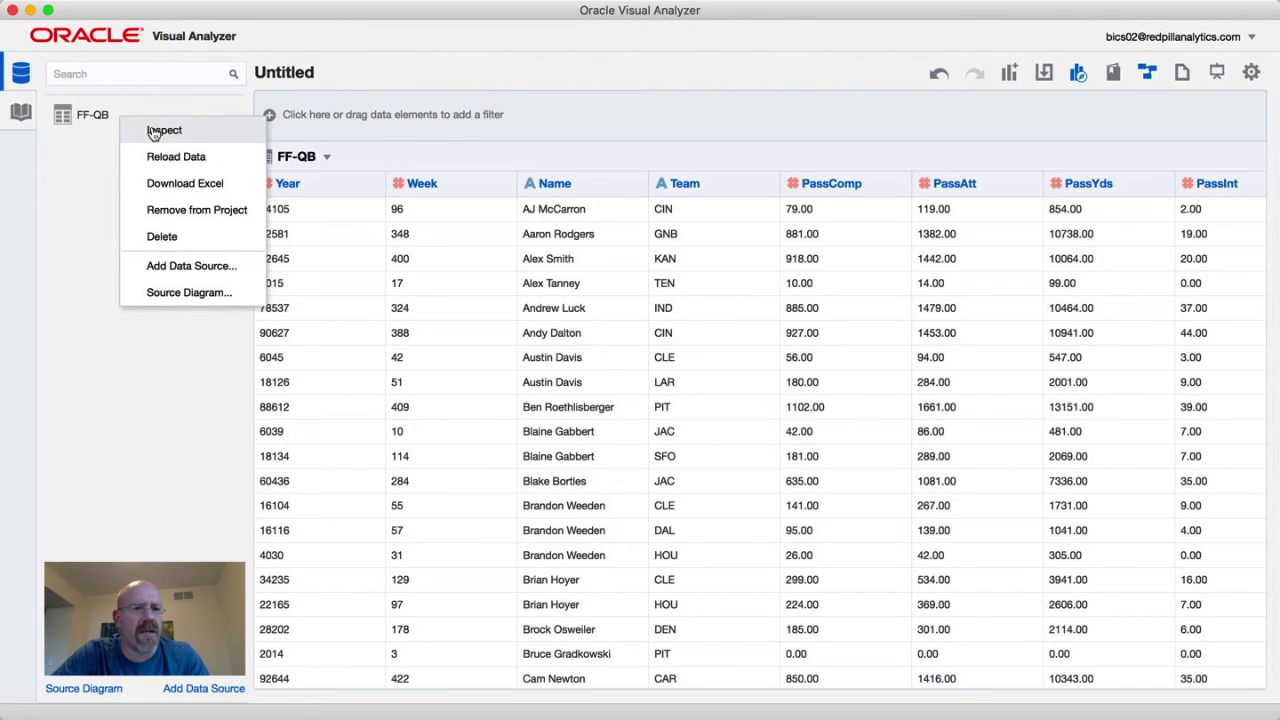
click(155, 130)
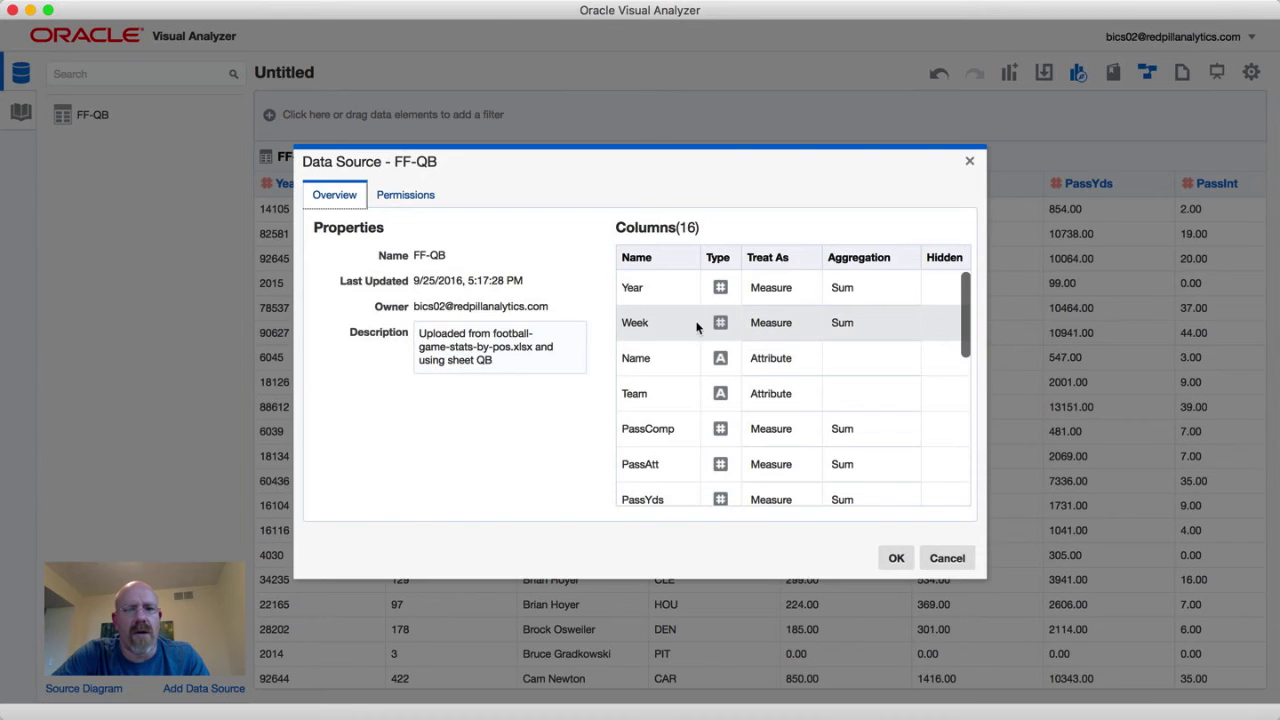
click(806, 287)
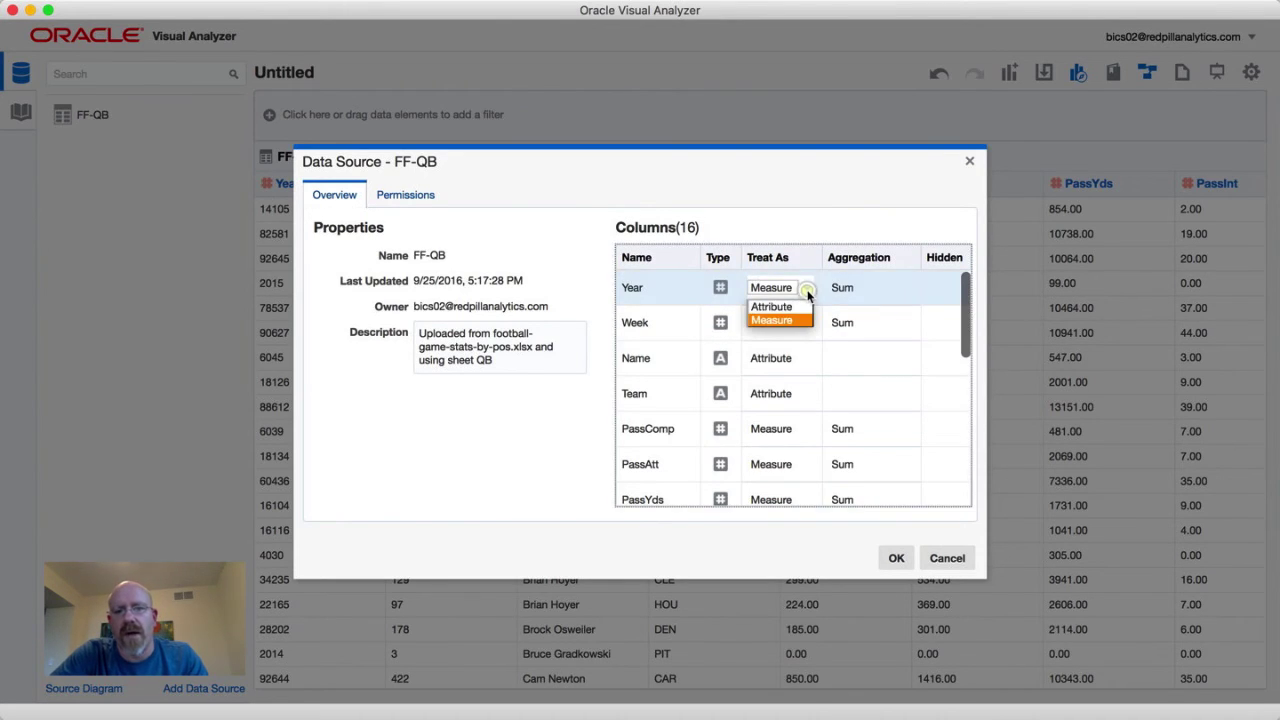
click(802, 307)
click(806, 322)
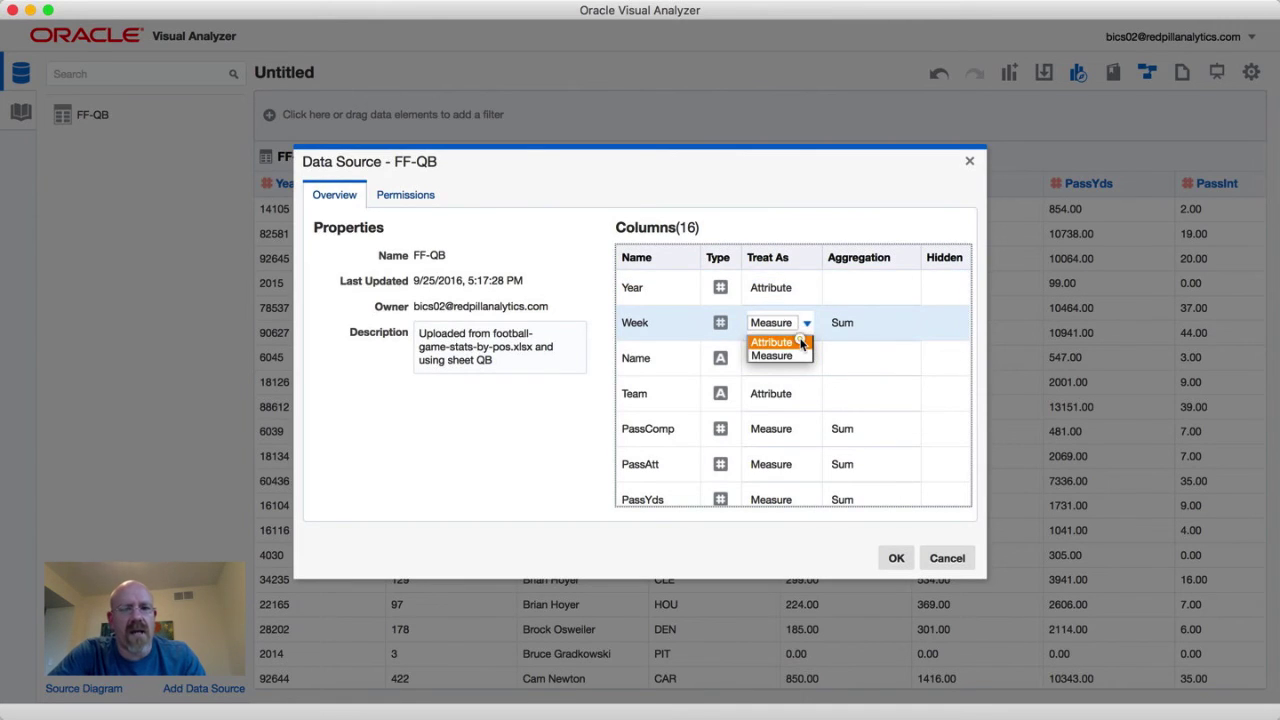
click(801, 342)
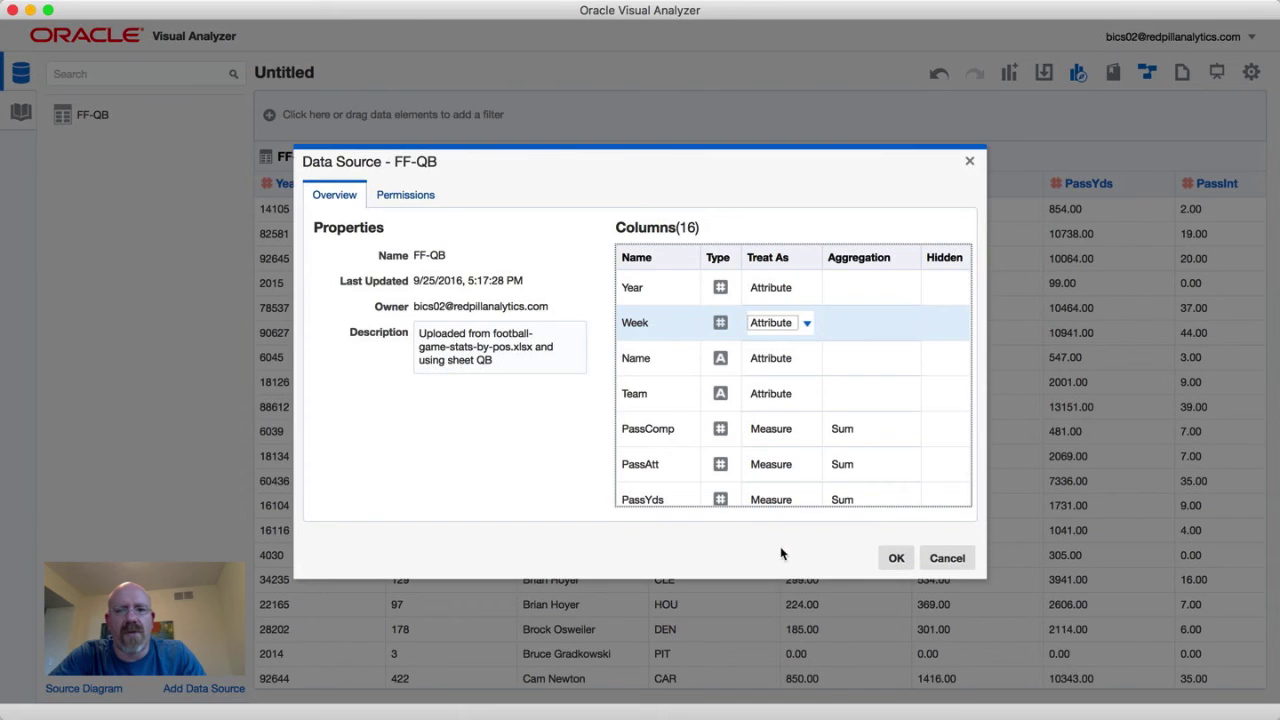
click(893, 557)
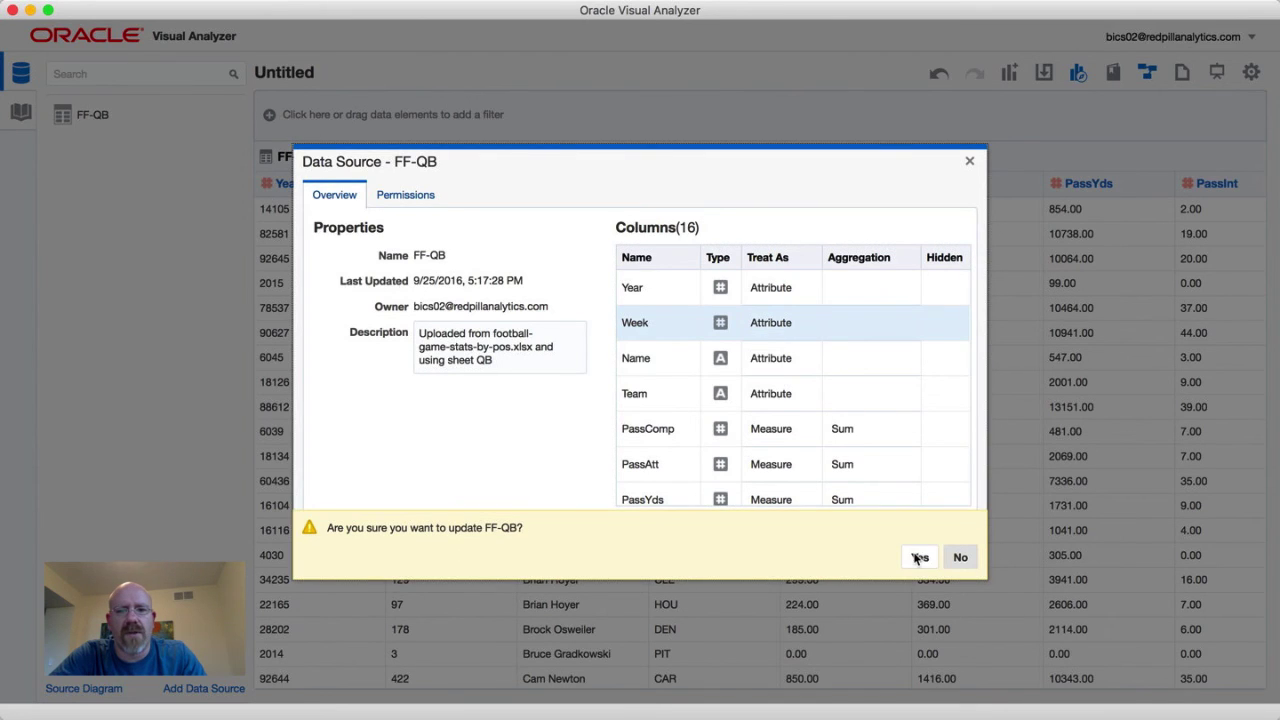
- Confirm the FF-QB data source update
click(918, 557)
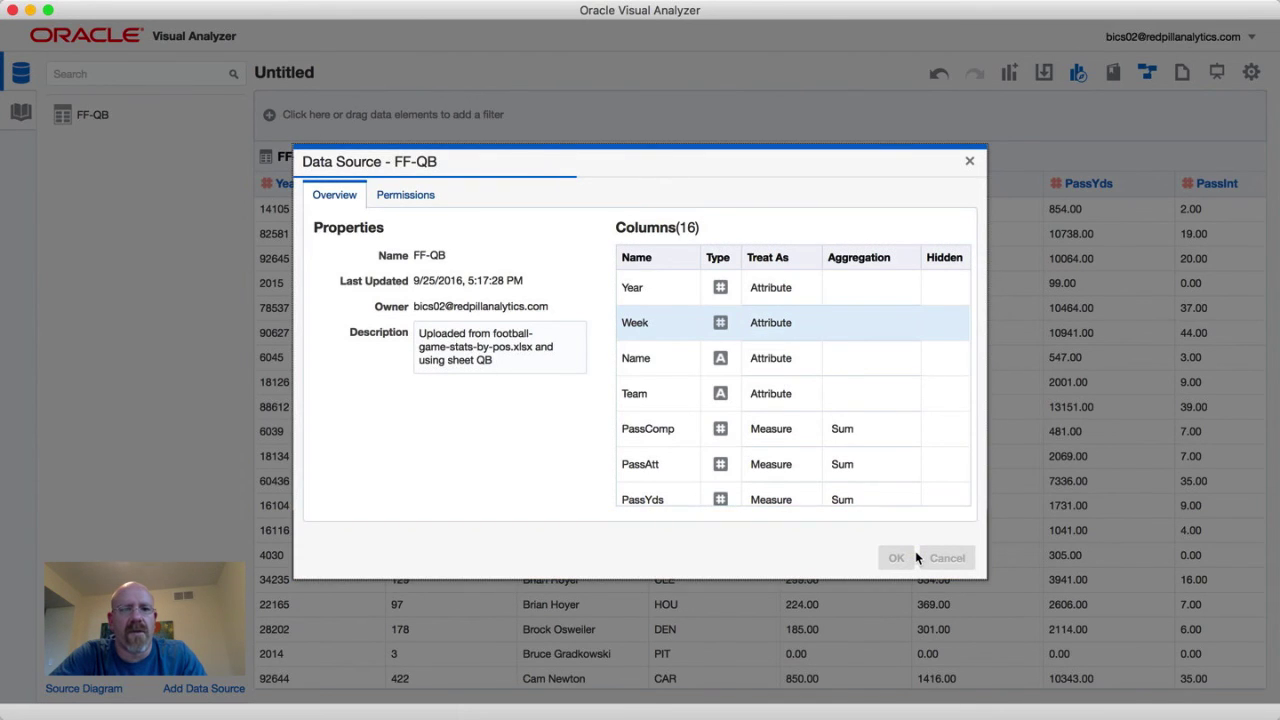